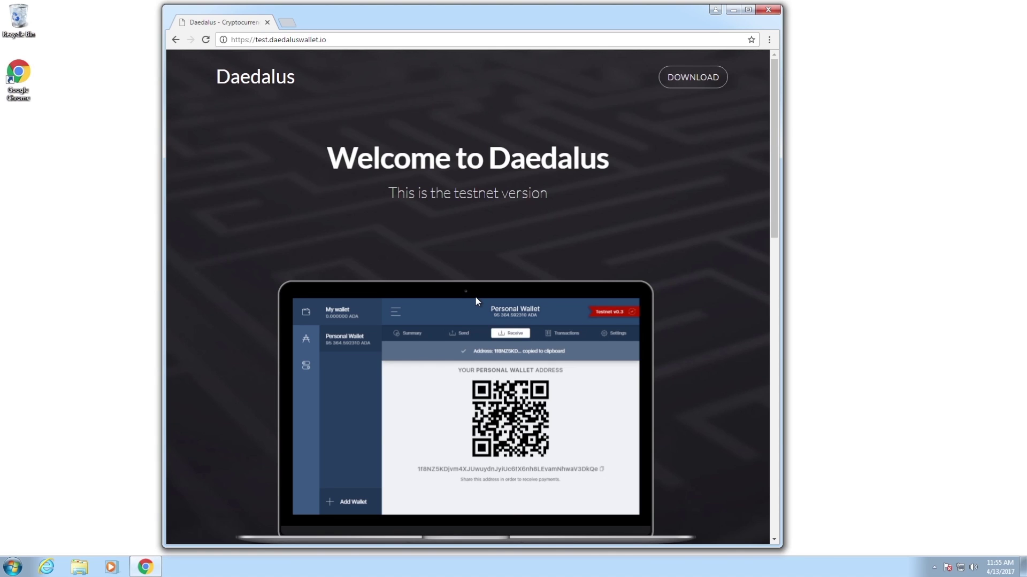
Step: Download the Windows 64-bit Daedalus installer, install it to the default folder, and close Chrome
{"action": "left_click", "coordinate": [692, 80]}
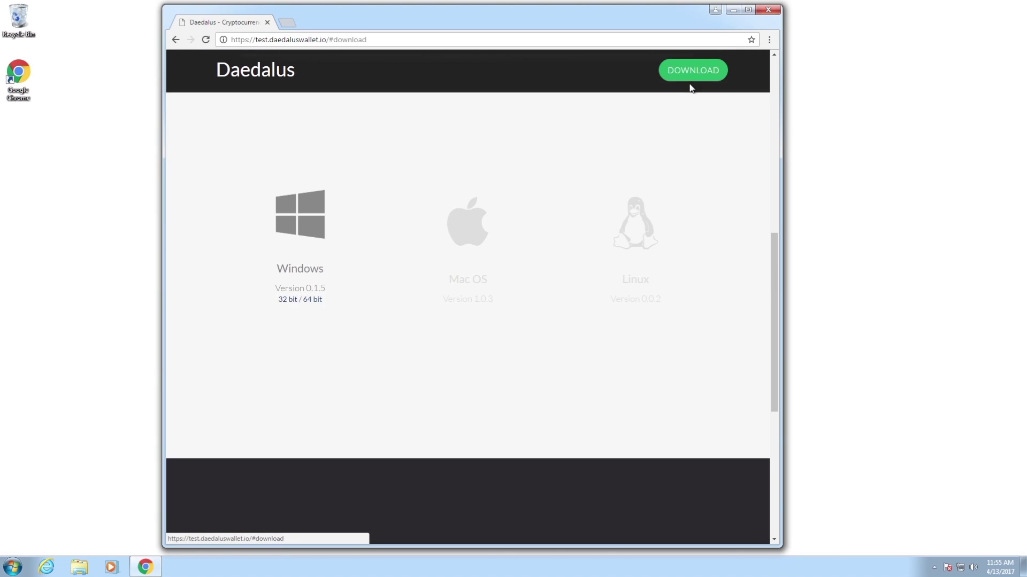
{"action": "left_click", "coordinate": [310, 302]}
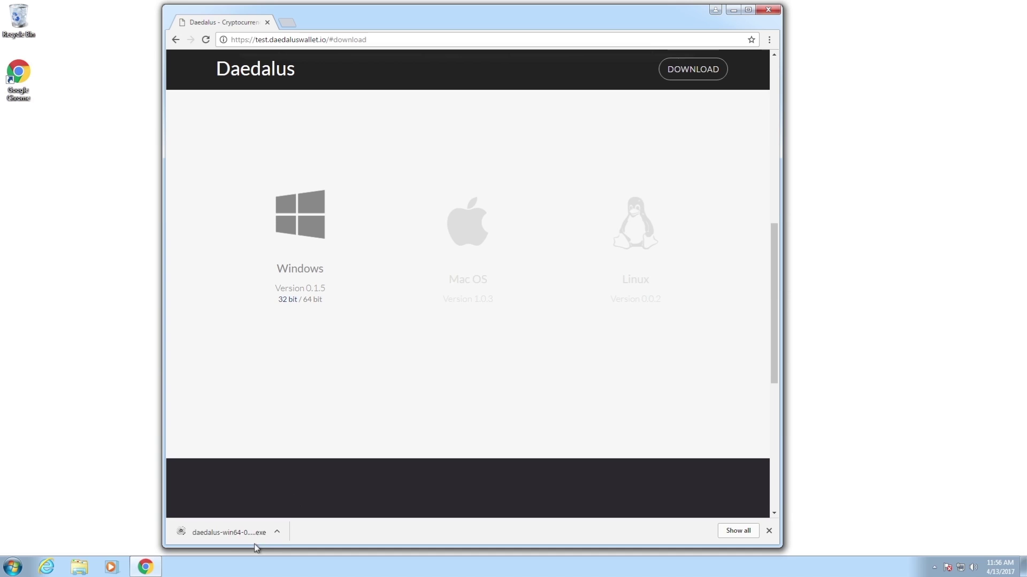
{"action": "left_click", "coordinate": [239, 536]}
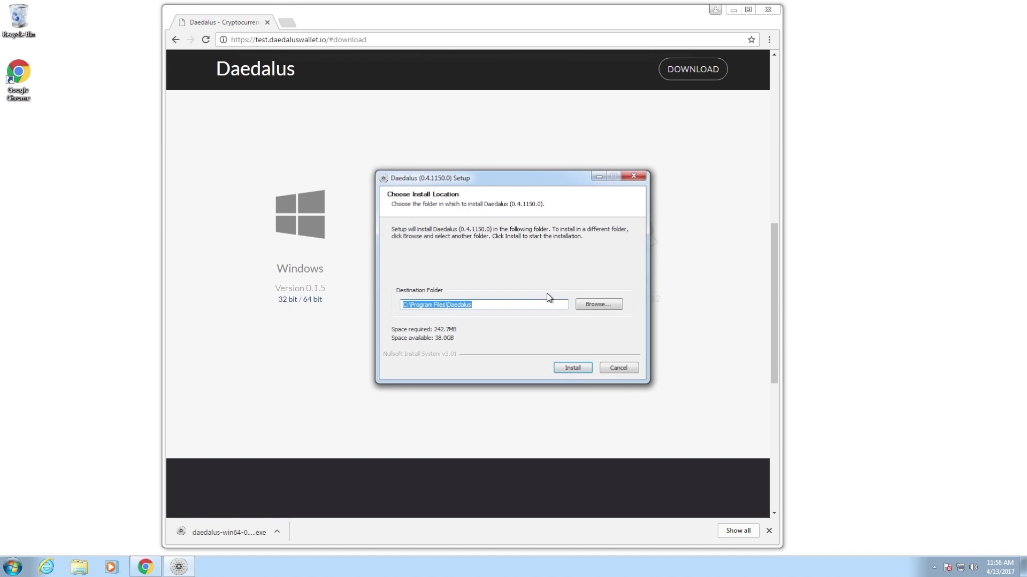
{"action": "left_click", "coordinate": [572, 368]}
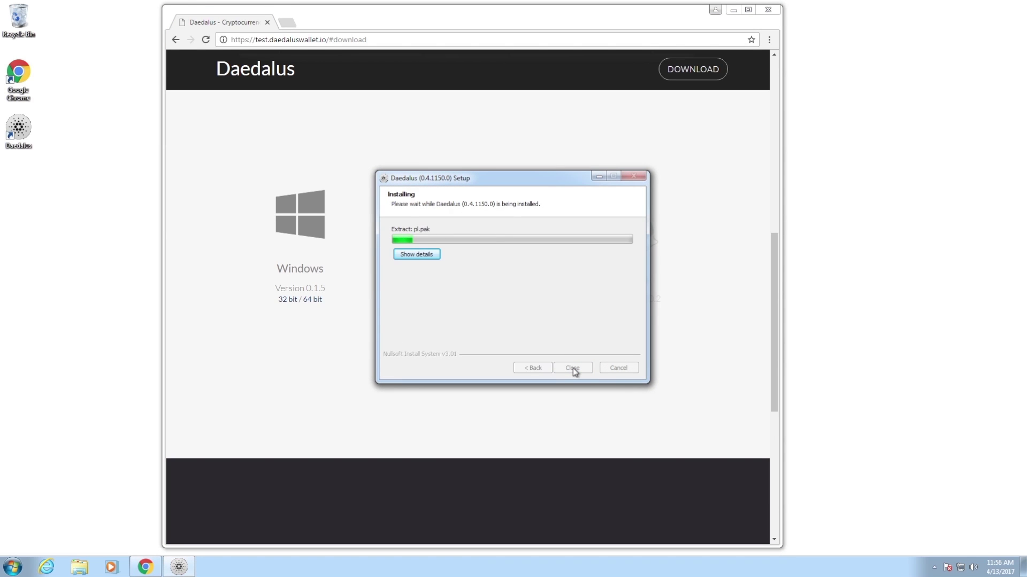
{"action": "left_click", "coordinate": [573, 369]}
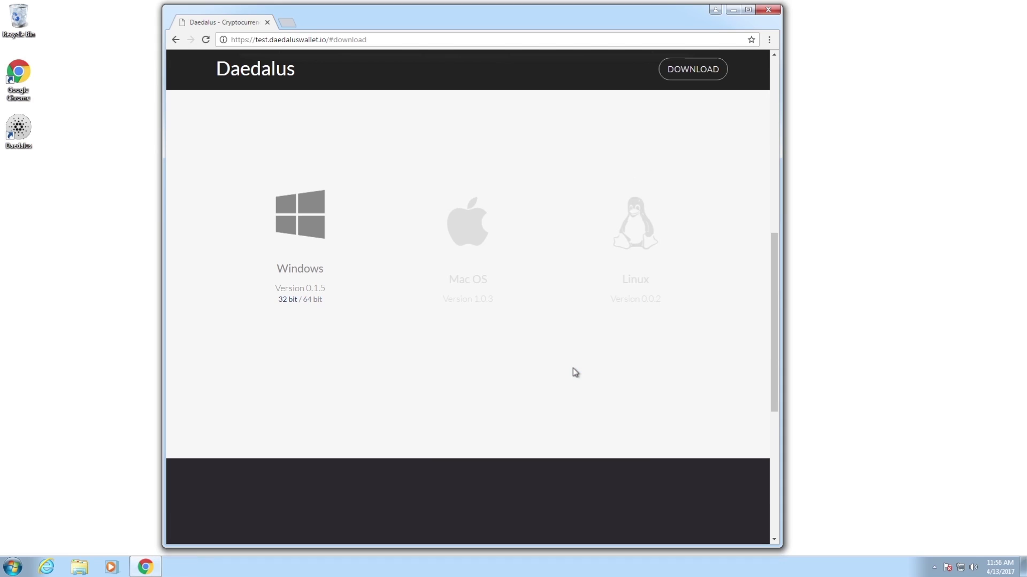
{"action": "left_click", "coordinate": [769, 10]}
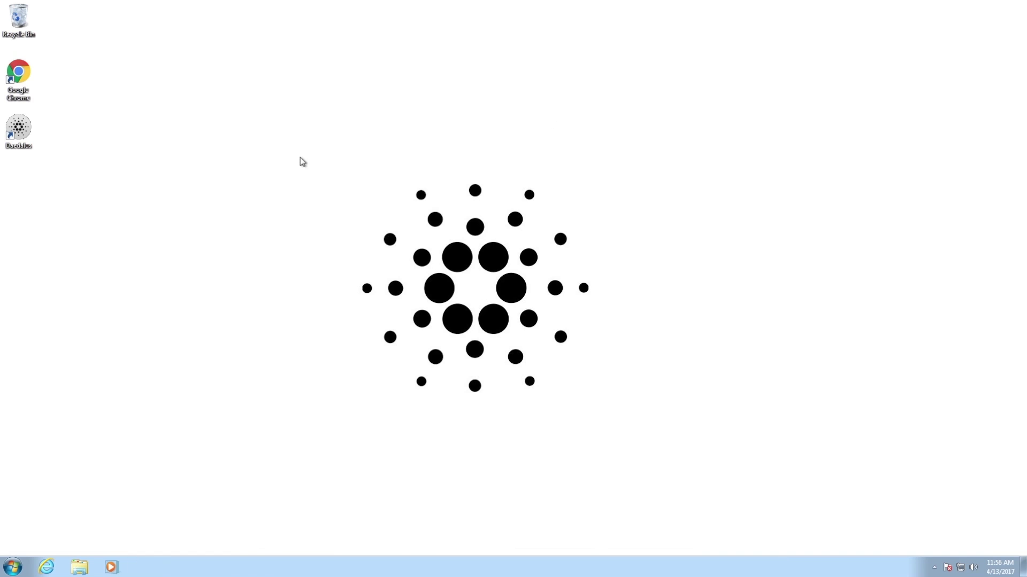
Step: Launch Daedalus and create a personal ADA wallet named 'My wallet'
{"action": "double_click", "coordinate": [18, 131]}
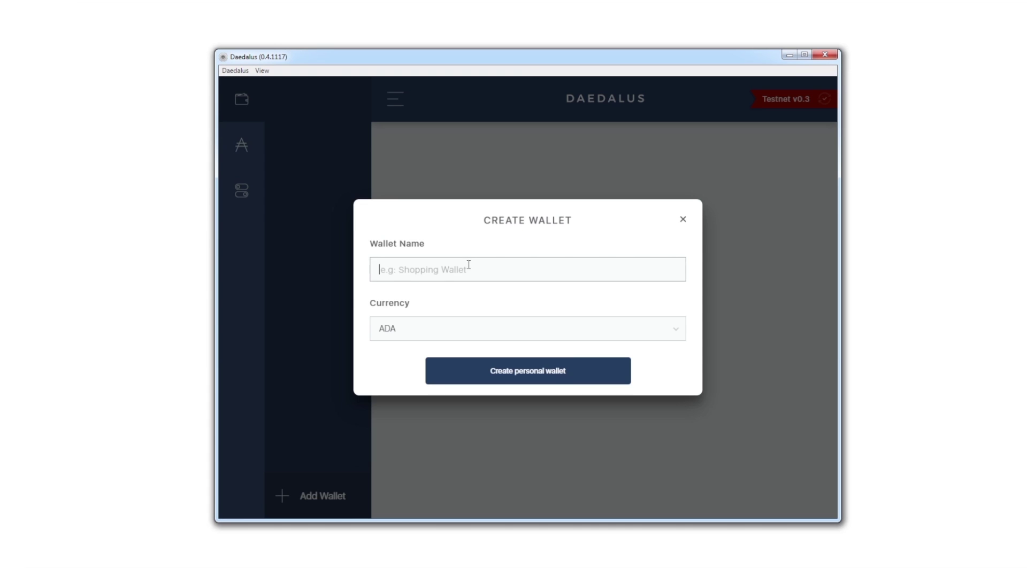
{"action": "left_click", "coordinate": [466, 270]}
{"action": "type", "text": "My"}
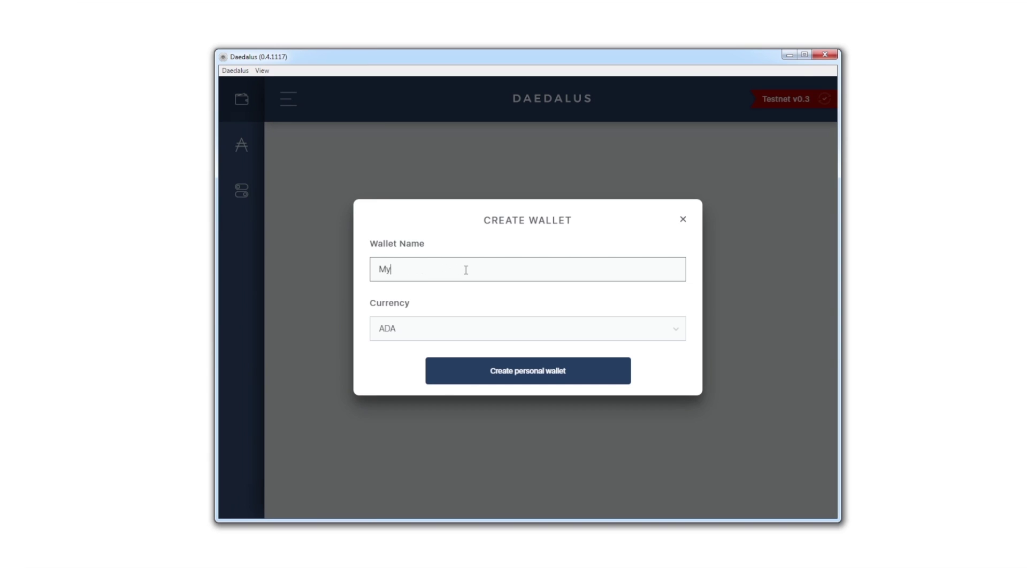
{"action": "type", "text": " wallet"}
{"action": "left_click", "coordinate": [500, 377]}
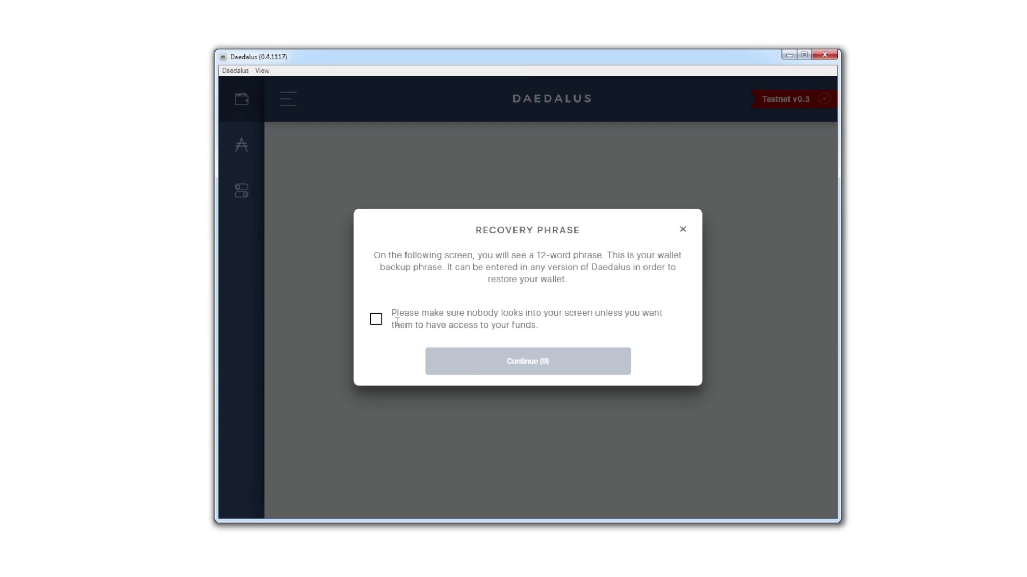
Step: Confirm nobody is watching the screen and continue to the 12-word recovery phrase
{"action": "left_click", "coordinate": [378, 322]}
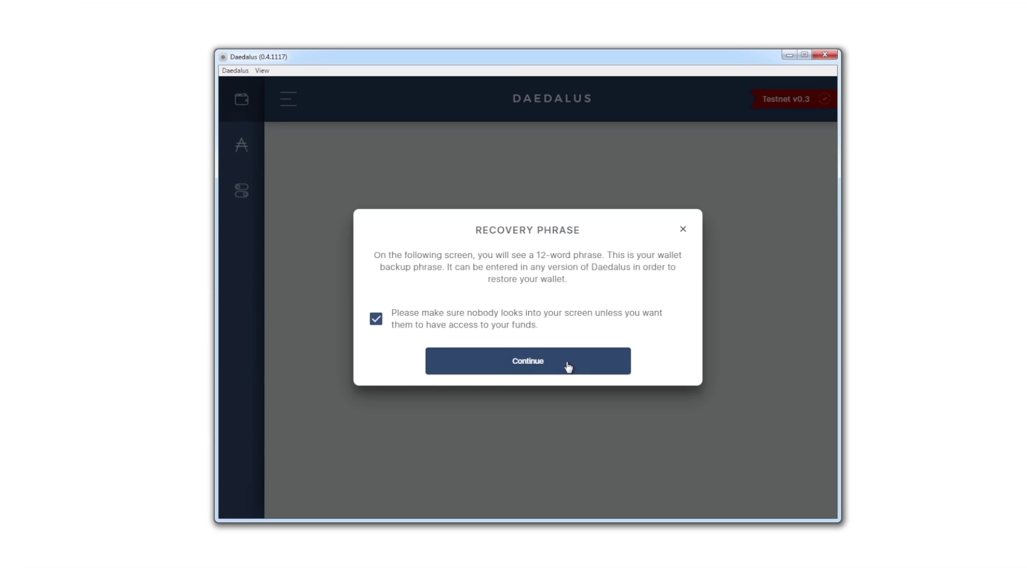
{"action": "left_click", "coordinate": [566, 366]}
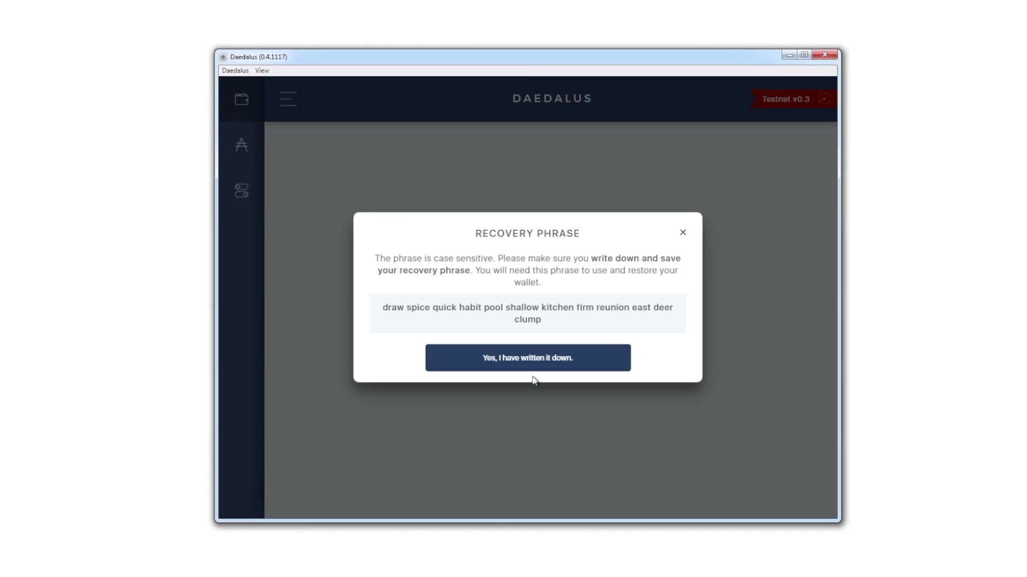
Step: Enter the phrase: draw spice quick habit pool shallow kitchen firm reunion east deer clump
{"action": "left_click", "coordinate": [530, 363]}
{"action": "left_click", "coordinate": [568, 274]}
{"action": "left_click", "coordinate": [487, 311]}
{"action": "left_click", "coordinate": [568, 346]}
{"action": "left_click", "coordinate": [654, 277]}
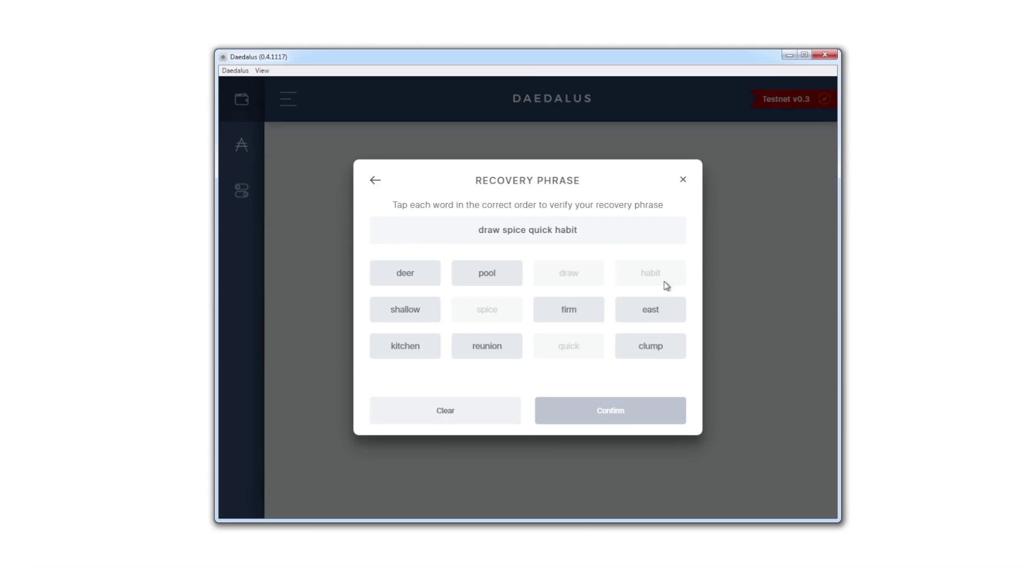
{"action": "left_click", "coordinate": [487, 273]}
{"action": "left_click", "coordinate": [406, 310]}
{"action": "left_click", "coordinate": [406, 346]}
{"action": "left_click", "coordinate": [568, 310]}
{"action": "left_click", "coordinate": [486, 346]}
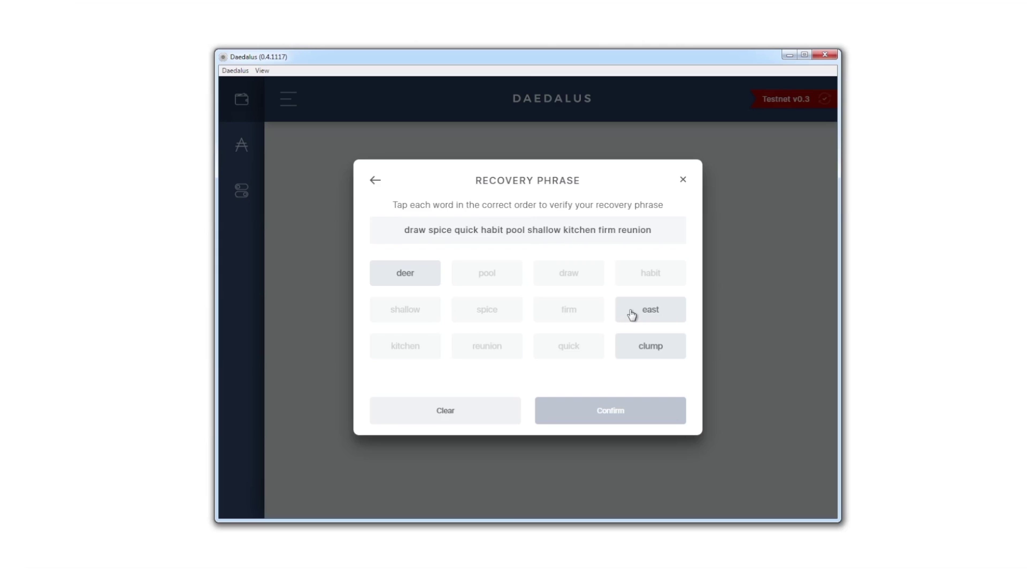
{"action": "left_click", "coordinate": [633, 313]}
{"action": "left_click", "coordinate": [405, 273]}
{"action": "left_click", "coordinate": [648, 347]}
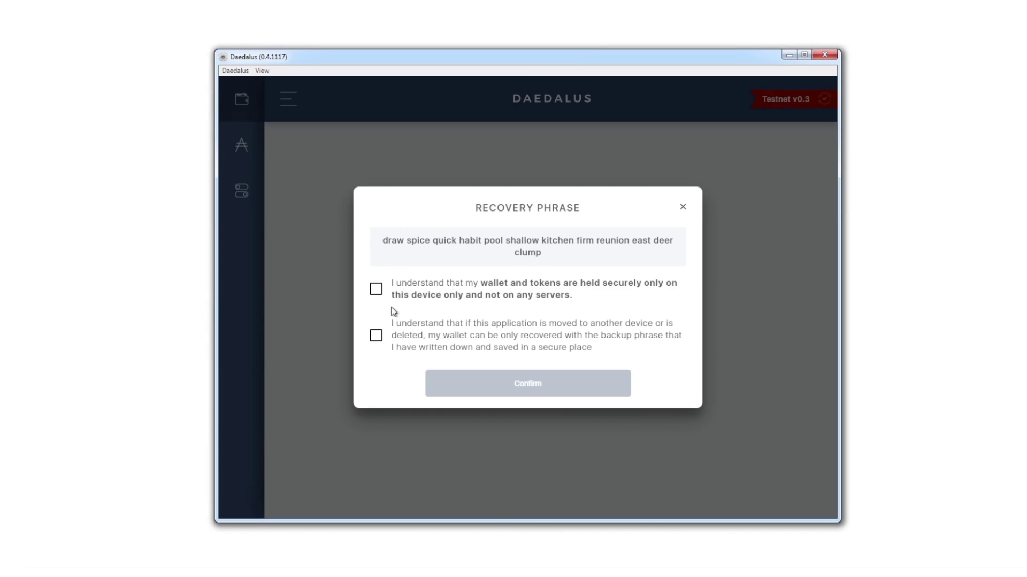
Step: Accept both device-storage and backup-phrase acknowledgements and confirm the backup
{"action": "left_click", "coordinate": [380, 293]}
{"action": "left_click", "coordinate": [375, 335]}
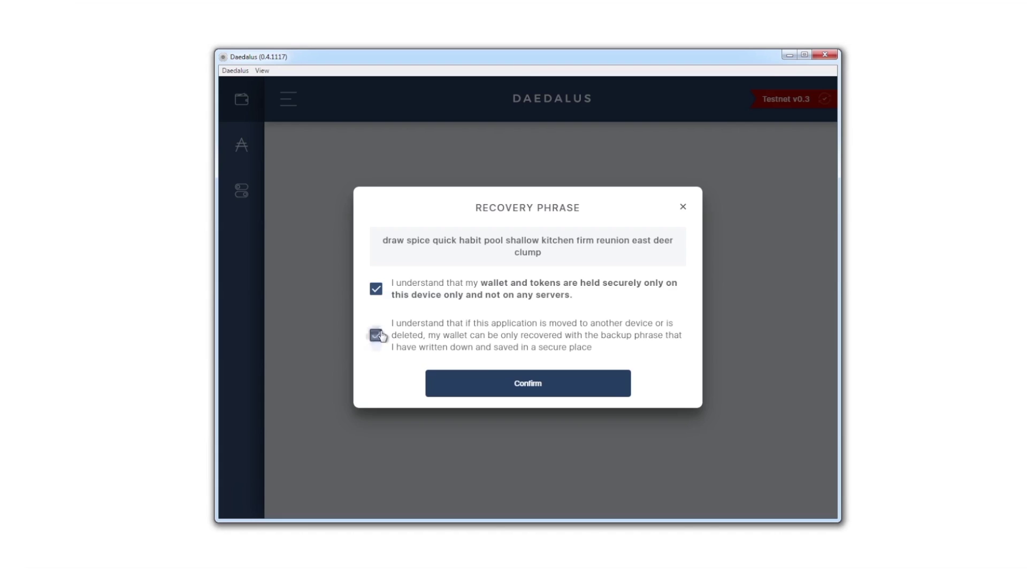
{"action": "left_click", "coordinate": [526, 383]}
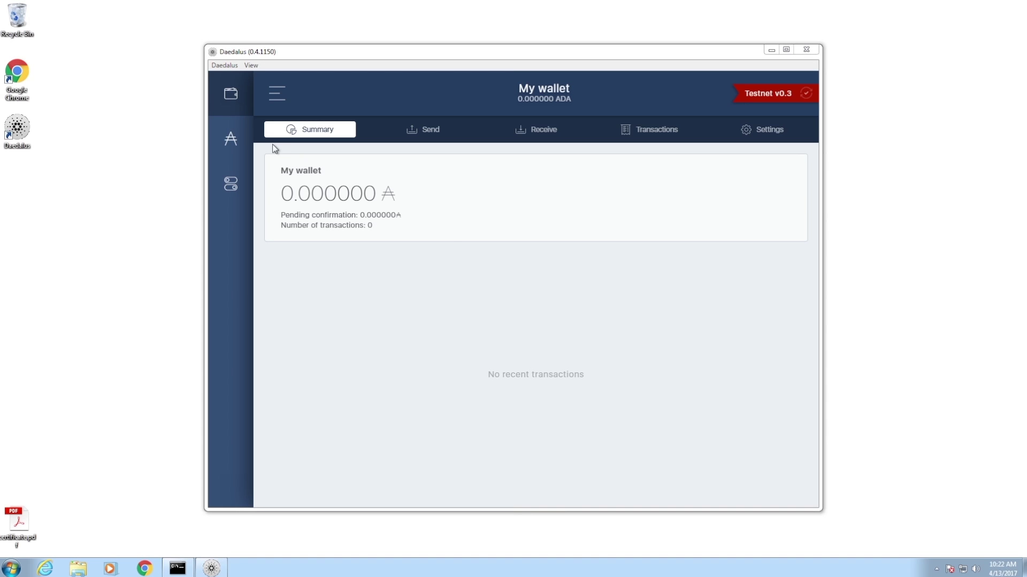
Step: Go to the Ada redemption page and review certificate.pdf in a viewer
{"action": "left_click", "coordinate": [230, 138]}
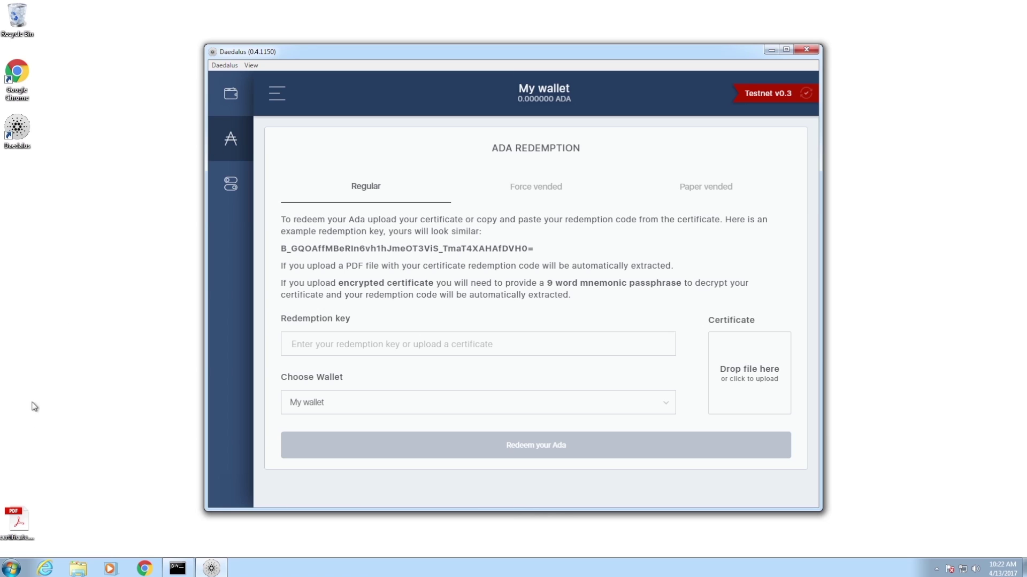
{"action": "double_click", "coordinate": [13, 530]}
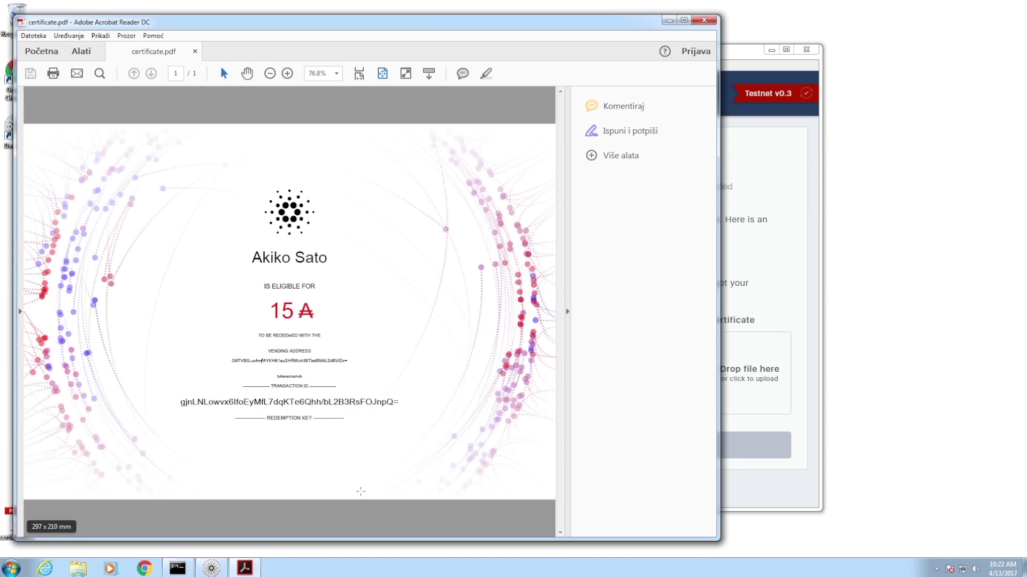
{"action": "left_click", "coordinate": [570, 309]}
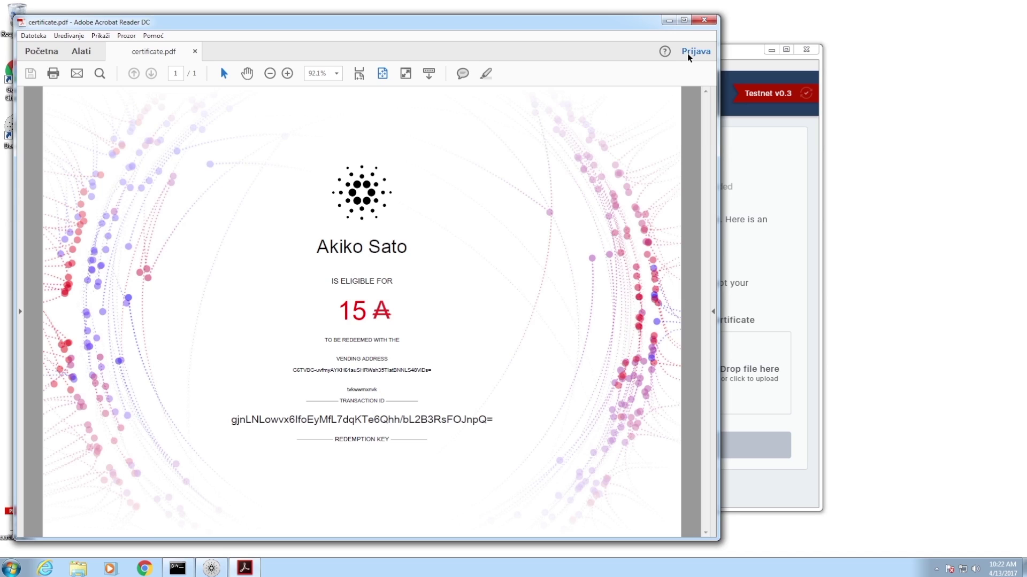
{"action": "left_click", "coordinate": [704, 20]}
Step: Upload Desktop\certificate.pdf as the redemption certificate
{"action": "left_click", "coordinate": [738, 365]}
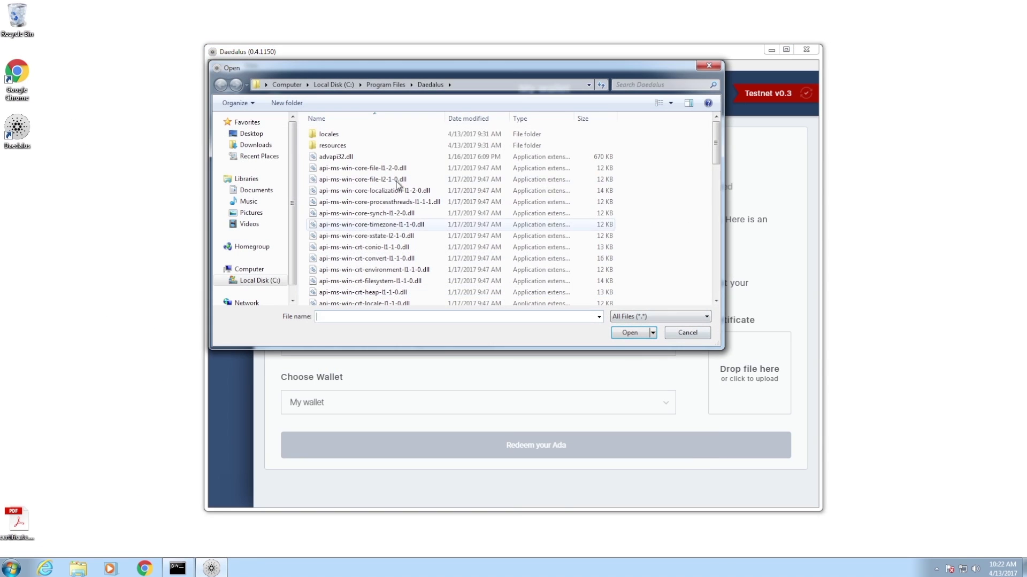
{"action": "left_click", "coordinate": [250, 133]}
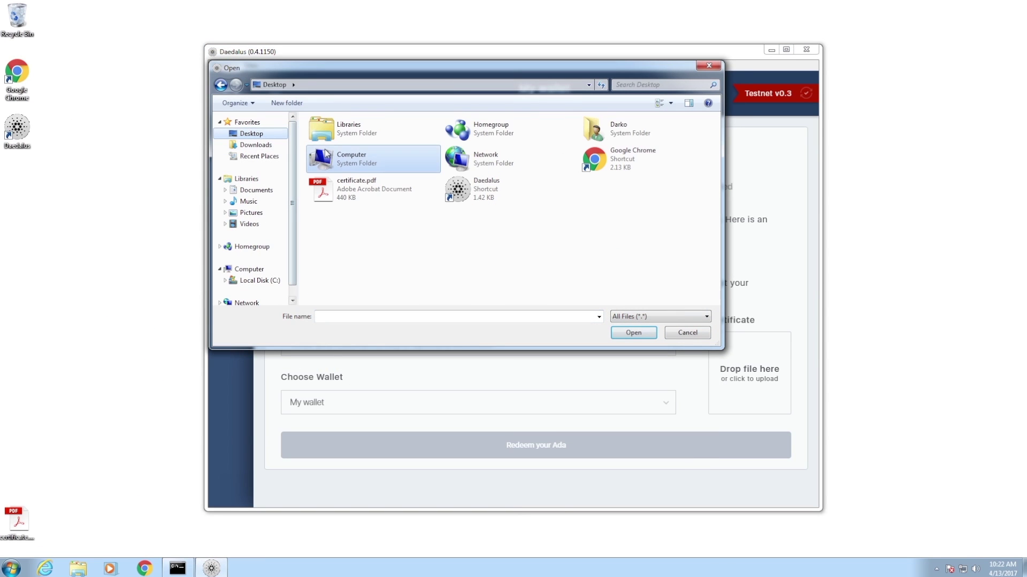
{"action": "double_click", "coordinate": [370, 191]}
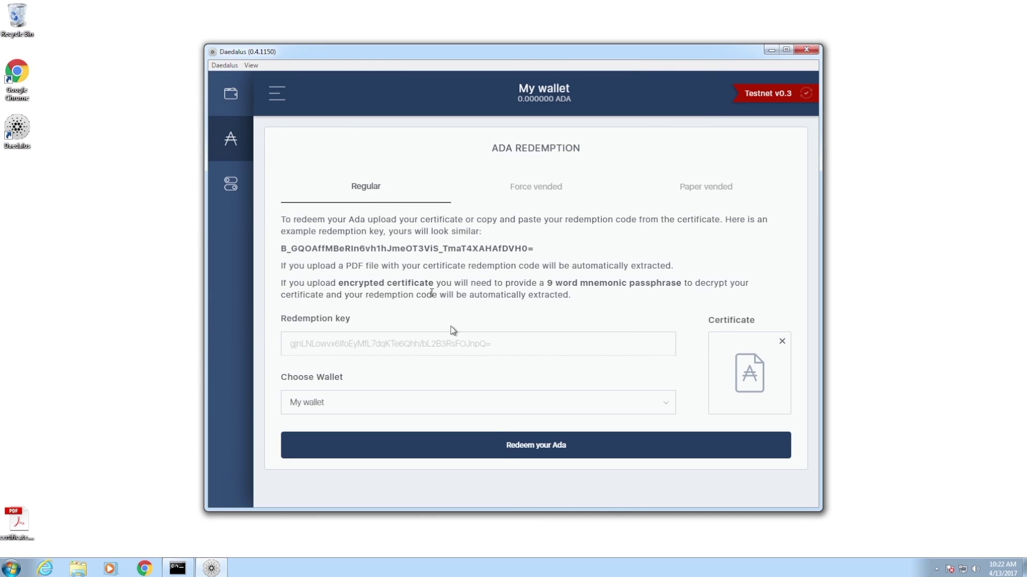
Step: Redeem the certificate's 15 ADA and show My wallet's receiving address
{"action": "left_click", "coordinate": [505, 452]}
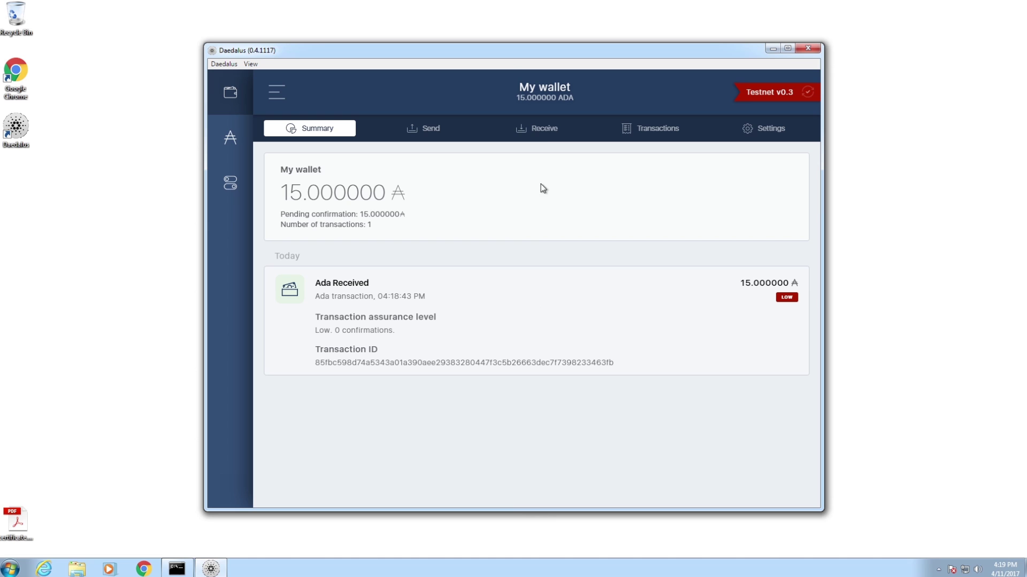
{"action": "left_click", "coordinate": [543, 131]}
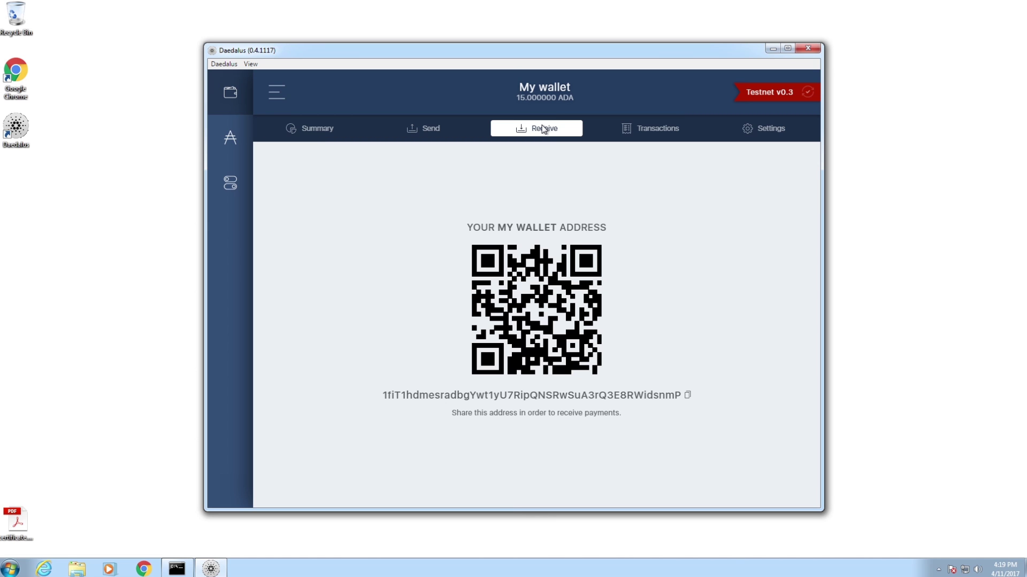
Step: Copy My wallet's address, then start filling the Wallet Address field on the Send form
{"action": "left_click", "coordinate": [688, 397]}
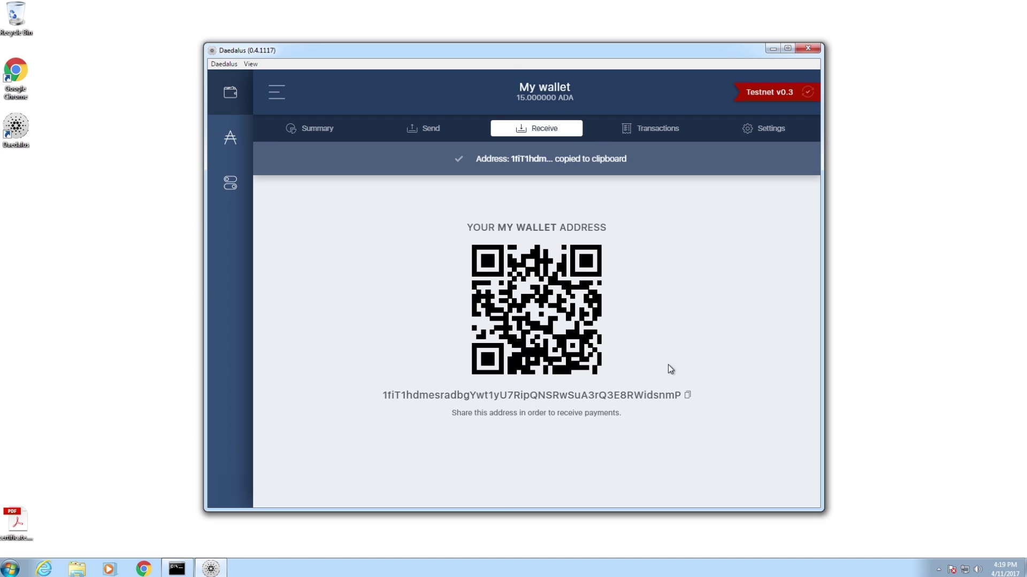
{"action": "left_click", "coordinate": [414, 135]}
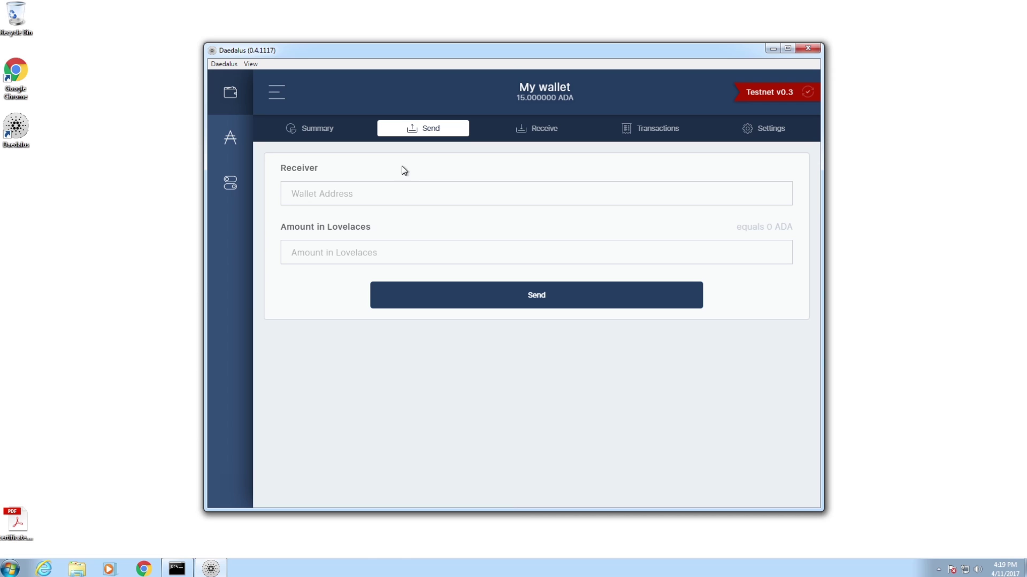
{"action": "left_click", "coordinate": [397, 186]}
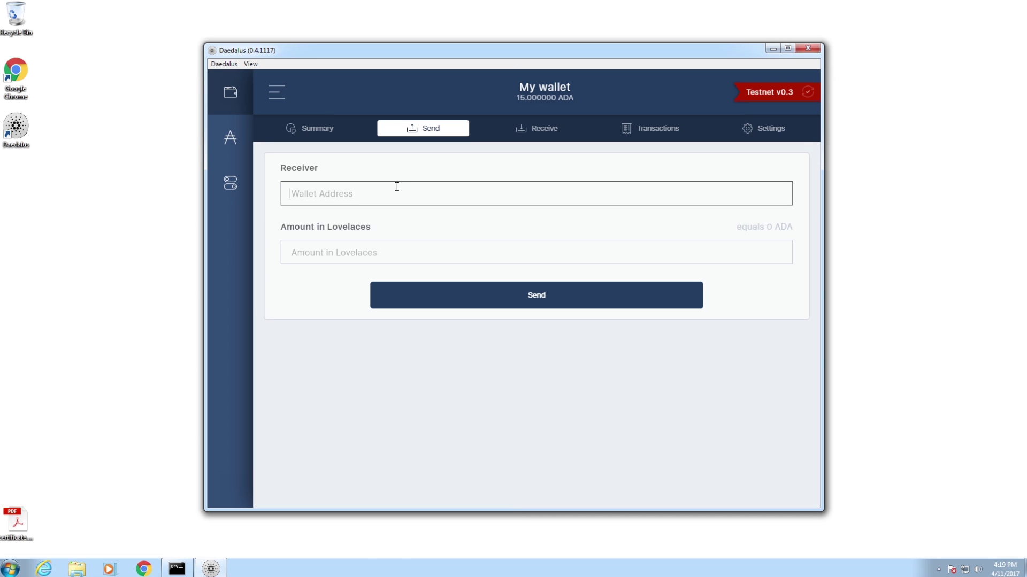